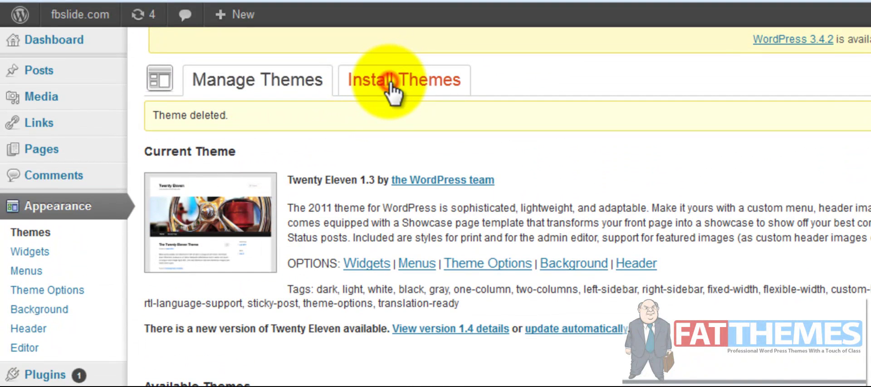
Choose MagnusTheme.zip from the desktop in the Install Themes upload form
click(389, 84)
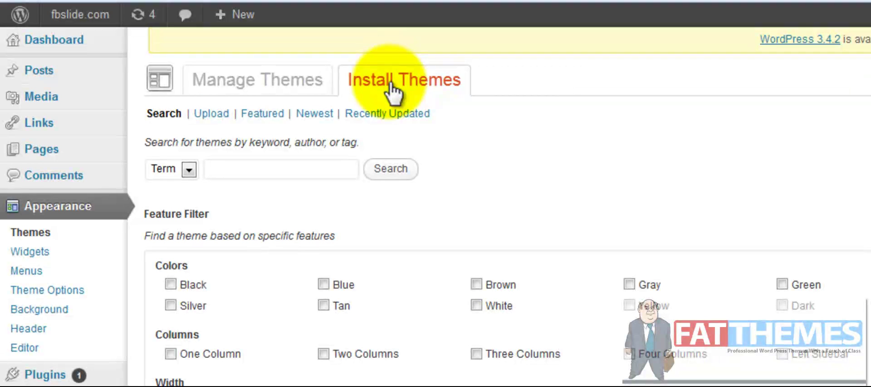
click(206, 117)
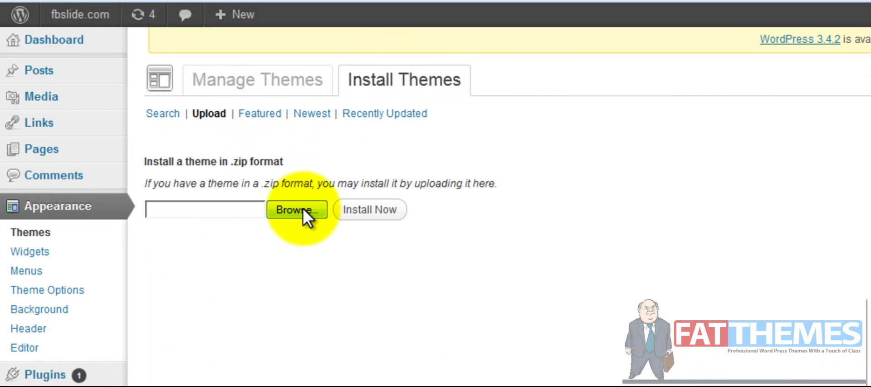
click(303, 209)
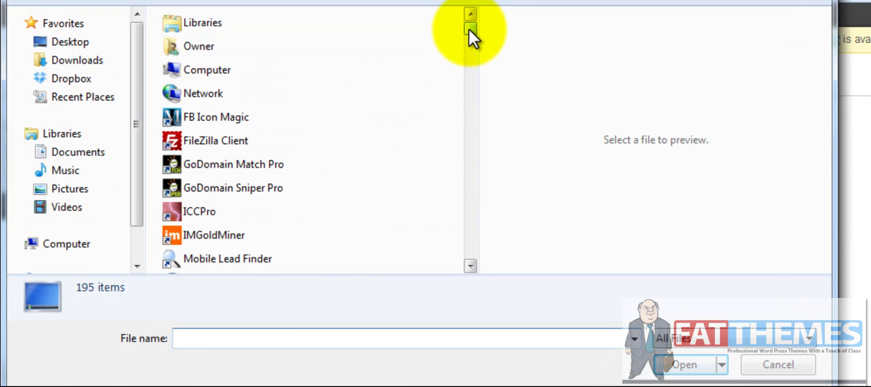
drag(470, 29, 468, 185)
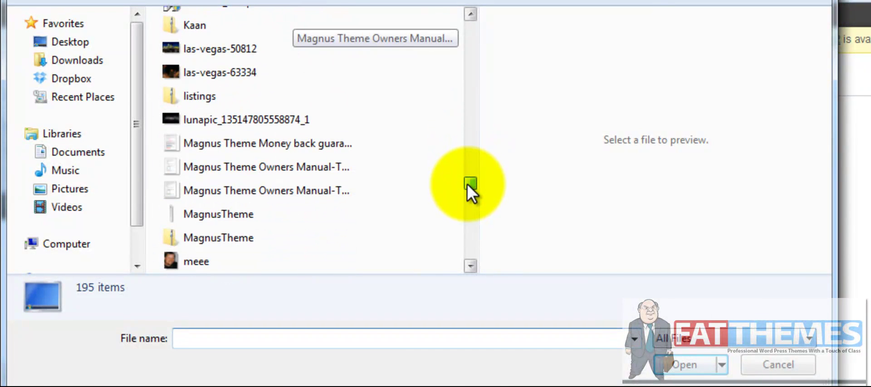
click(233, 239)
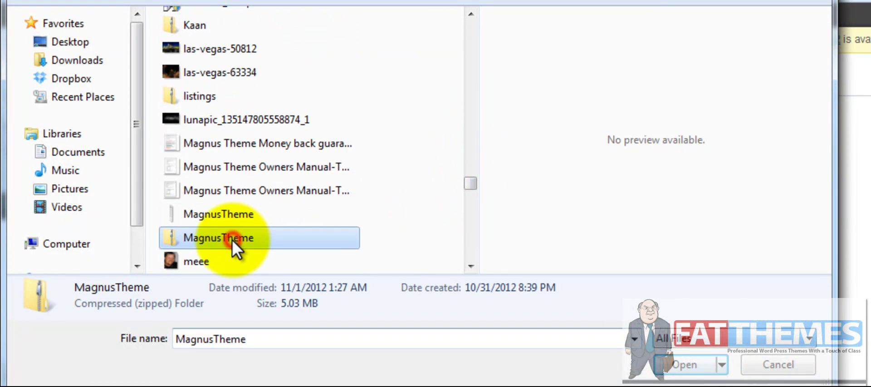
click(683, 366)
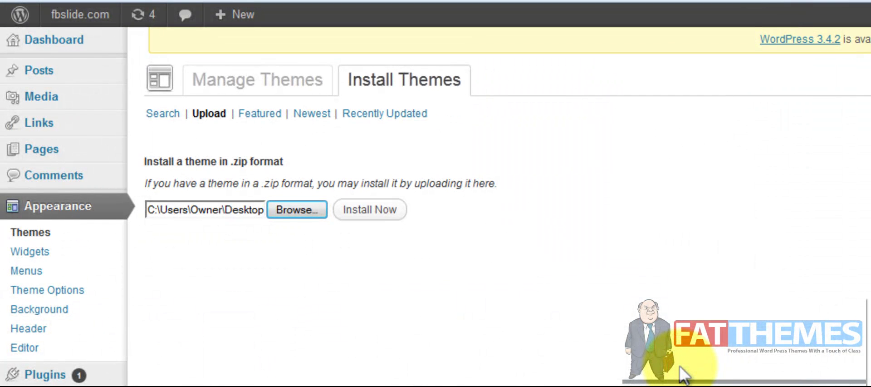
Install the MagnusTheme package and activate it as the current theme
click(380, 213)
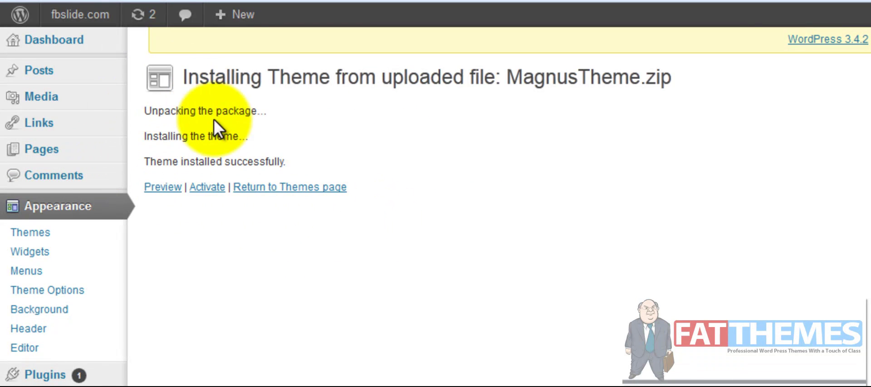
click(208, 187)
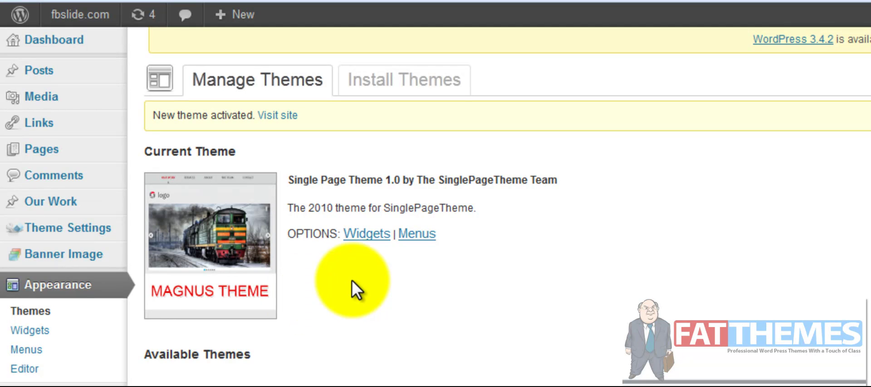
scroll(130, 209, down, 2)
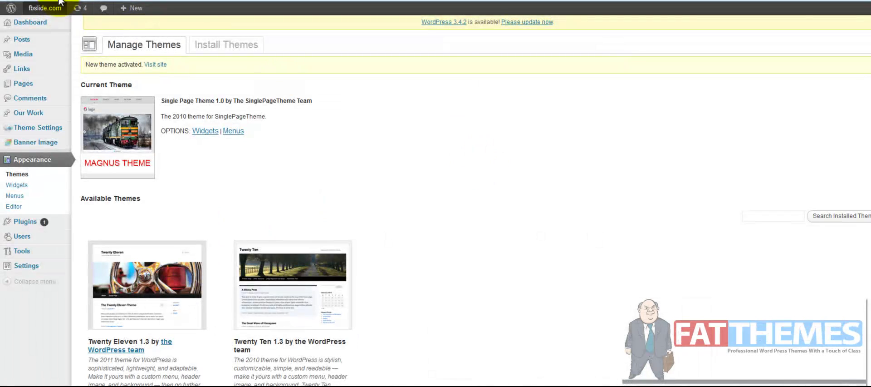
click(45, 8)
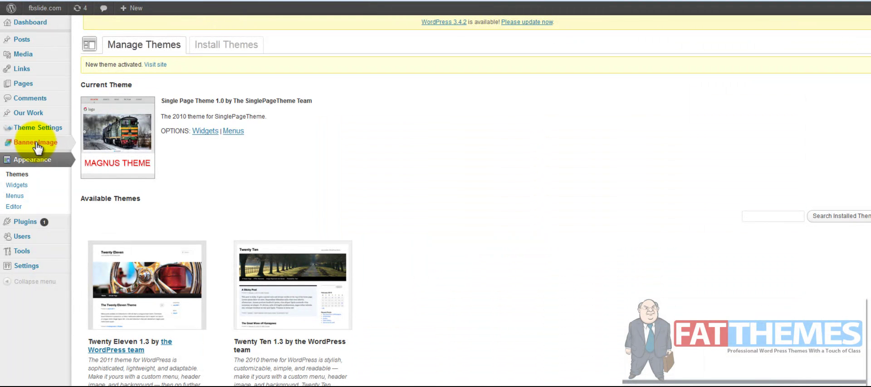
mouse_move(34, 142)
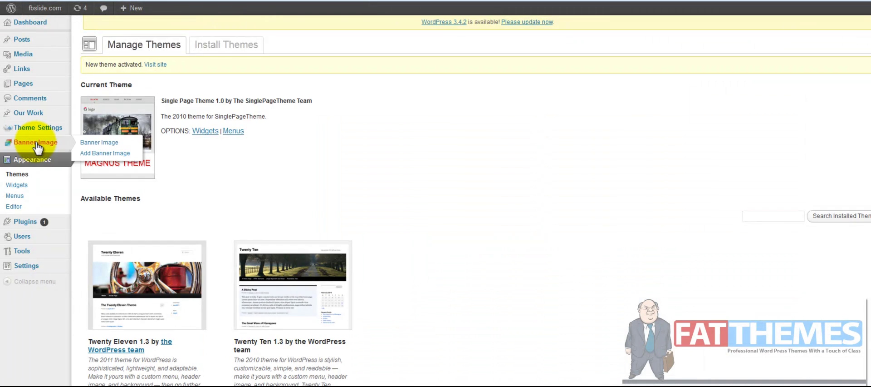
Open the Banner Image list showing the five approved banners
click(36, 144)
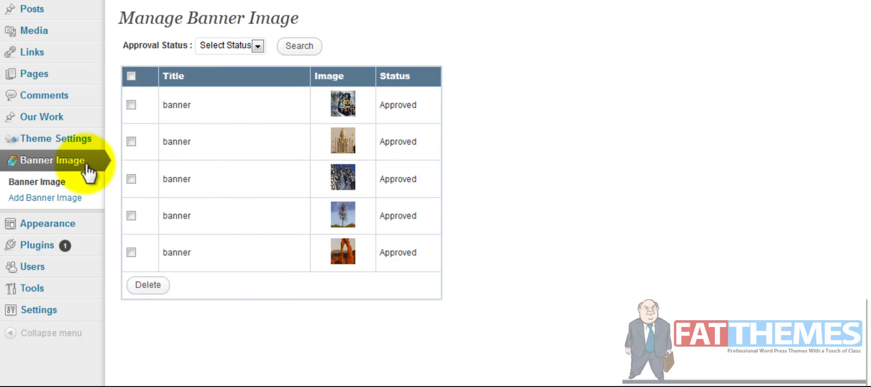
click(46, 198)
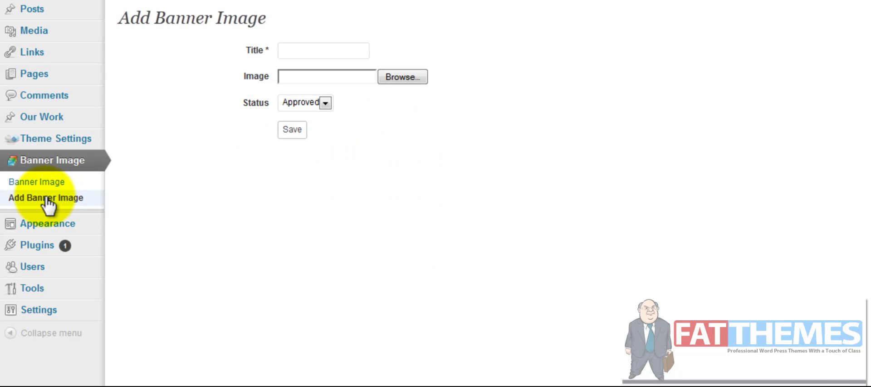
click(323, 50)
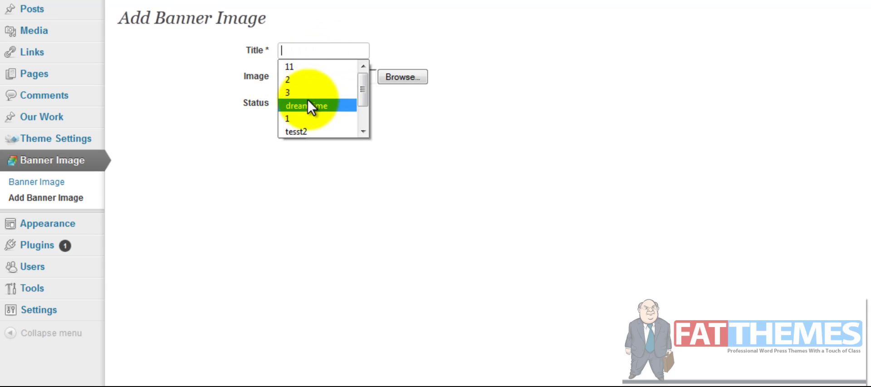
click(307, 102)
click(404, 77)
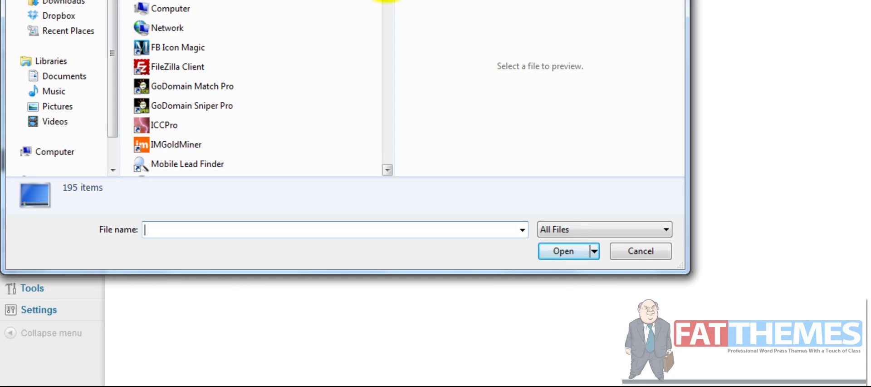
drag(386, 1, 378, 144)
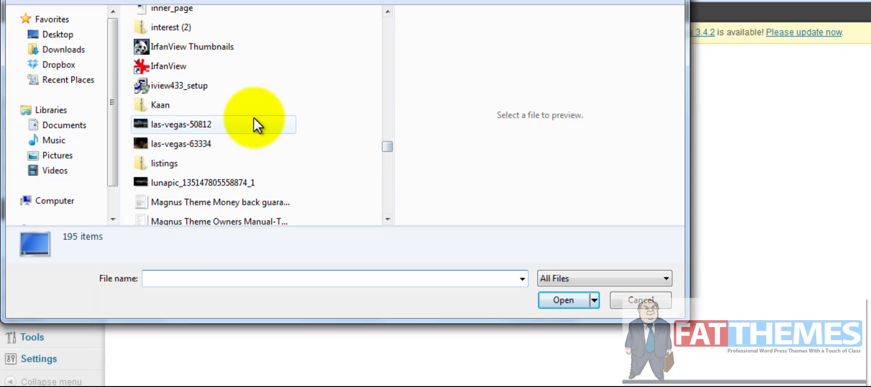
click(211, 123)
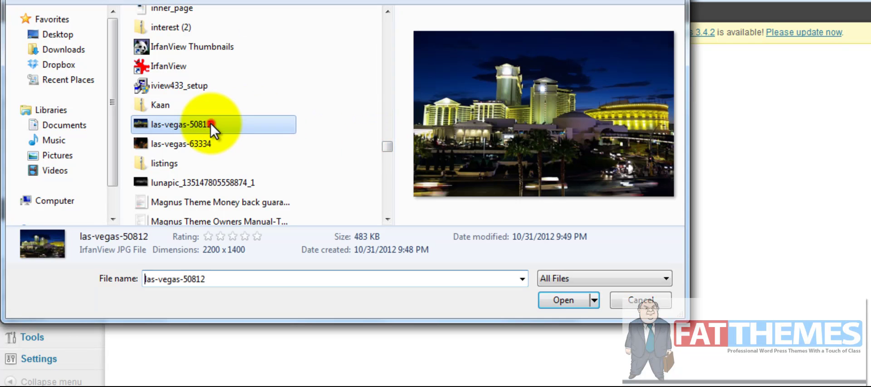
click(562, 303)
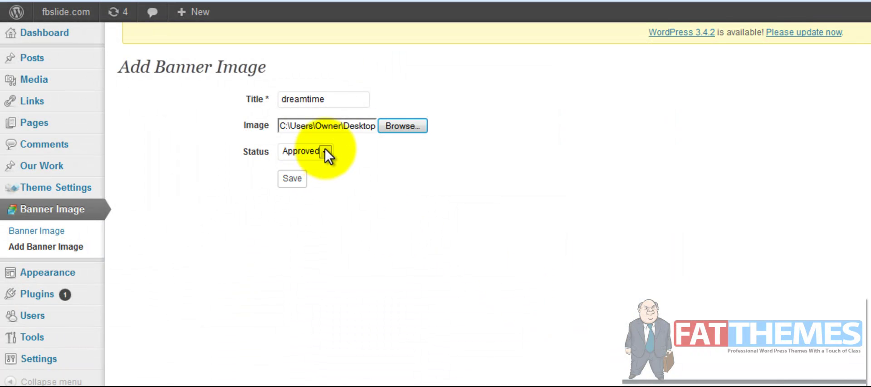
click(325, 148)
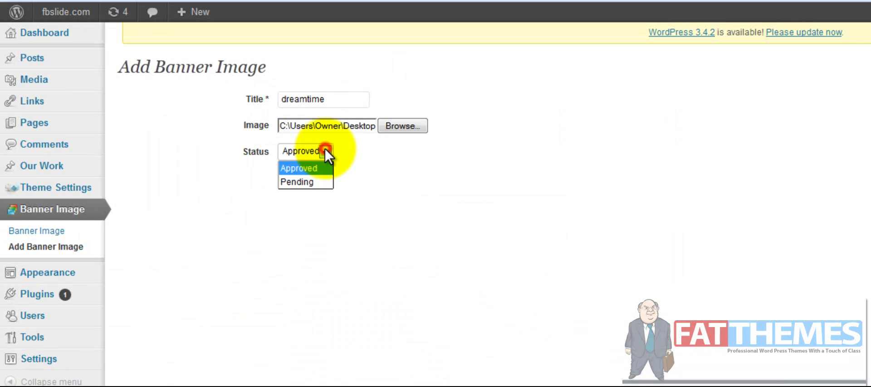
click(325, 149)
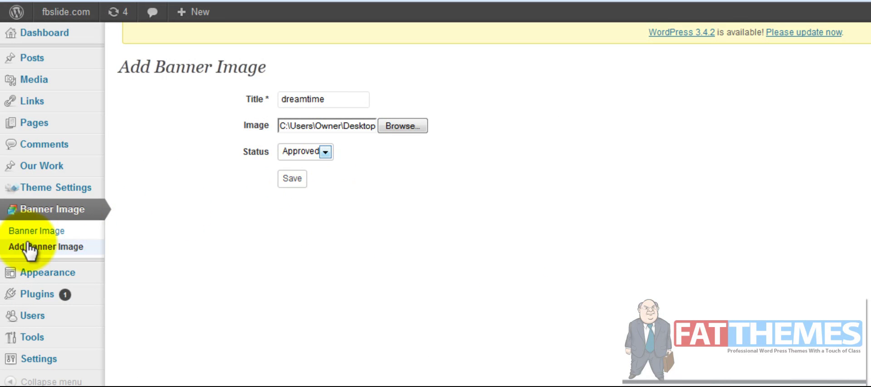
click(37, 230)
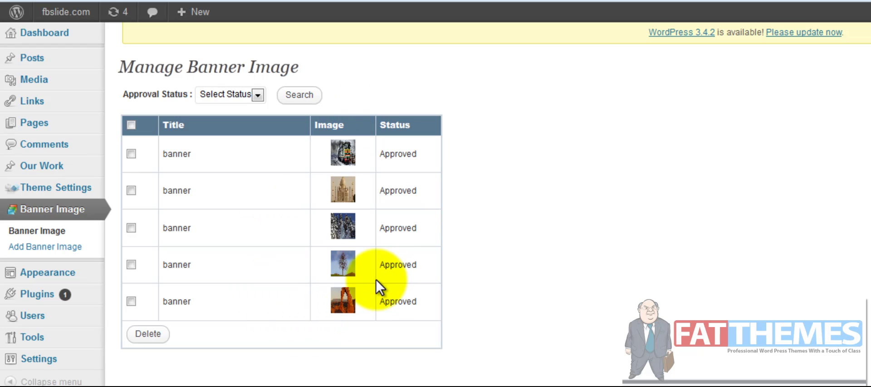
mouse_move(42, 165)
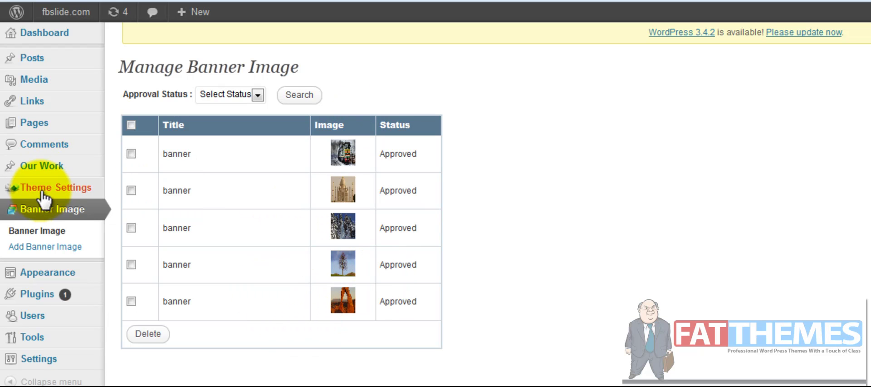
click(44, 190)
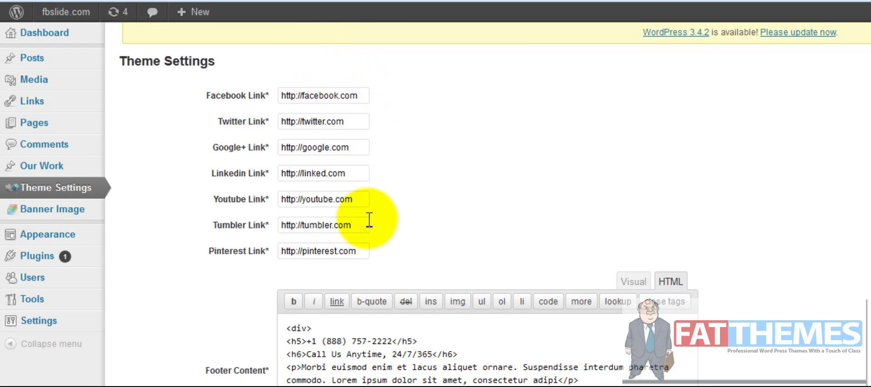
Scroll Theme Settings down to the slideshow status and contact-information HTML block
scroll(496, 200, down, 2)
scroll(495, 200, down, 2)
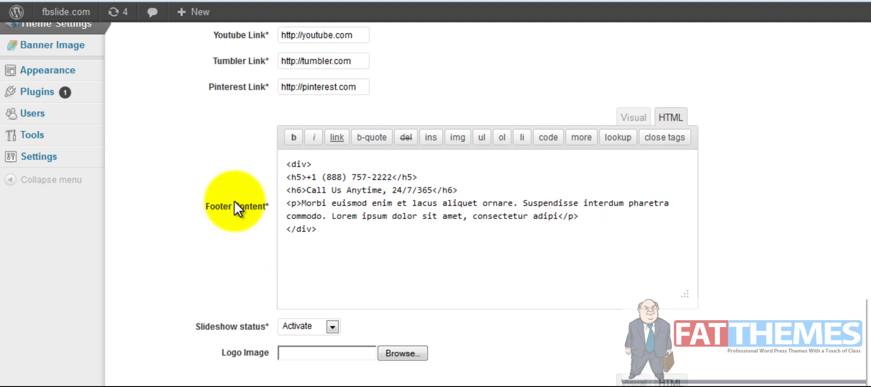
scroll(331, 199, down, 2)
scroll(308, 145, down, 3)
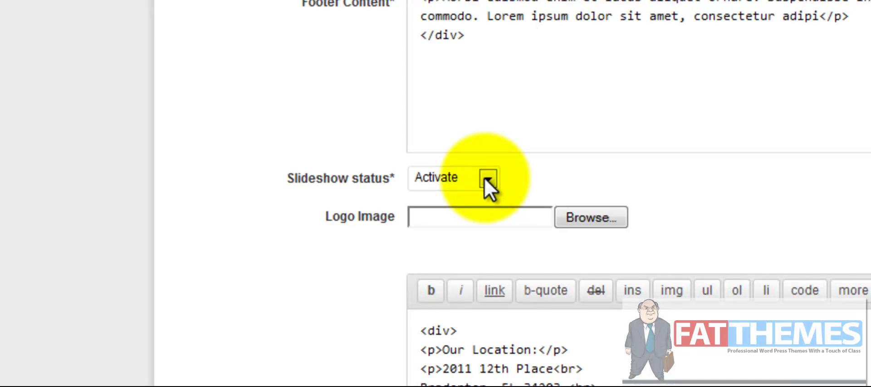
Keep the slideshow activated and set the logo image to desktop file 1
click(488, 179)
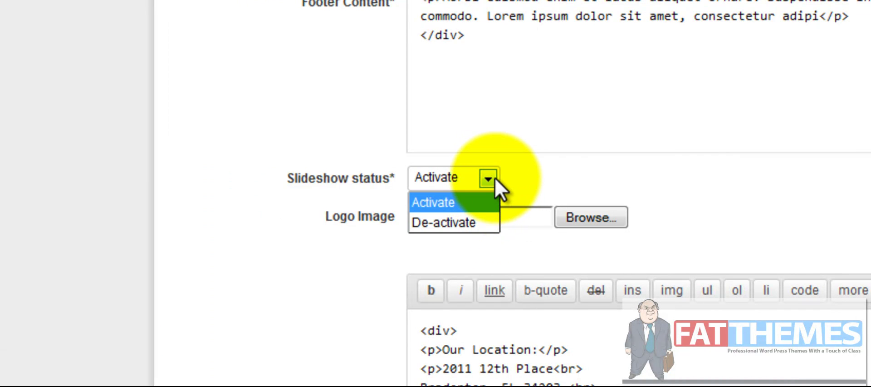
click(573, 180)
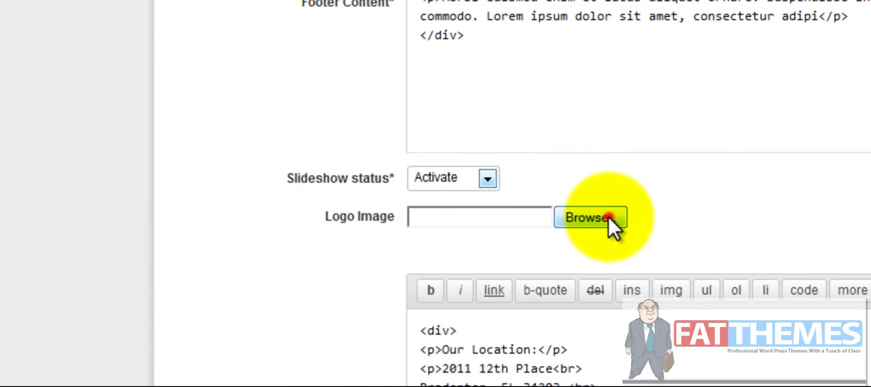
click(609, 217)
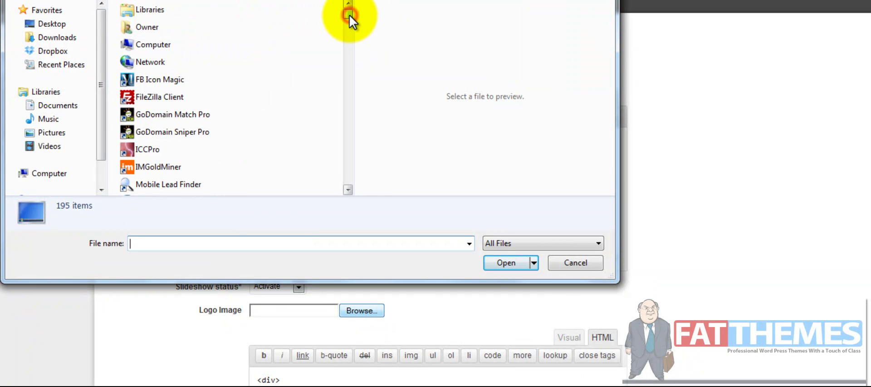
mouse_move(349, 14)
mouse_down()
mouse_move(349, 178)
mouse_move(347, 86)
mouse_up()
click(147, 82)
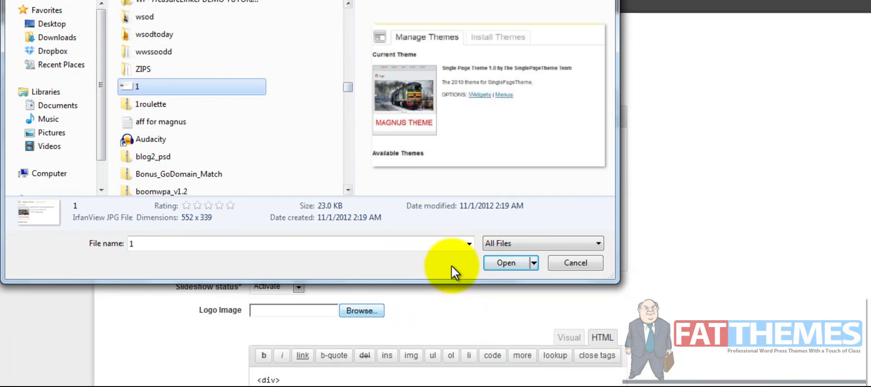
click(506, 262)
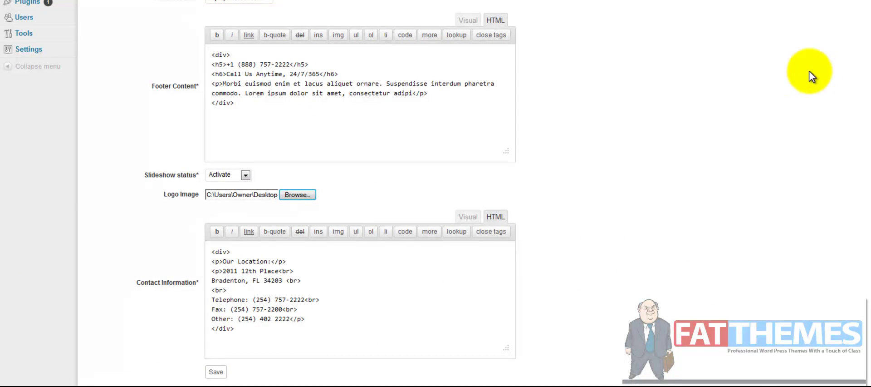
scroll(722, 85, up, 1)
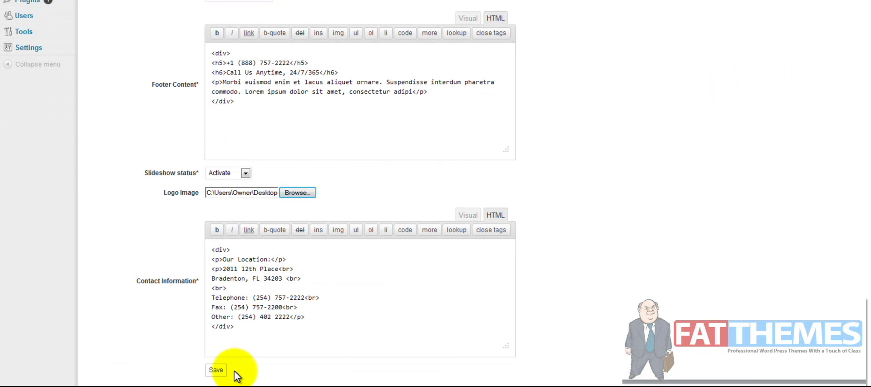
scroll(150, 300, up, 5)
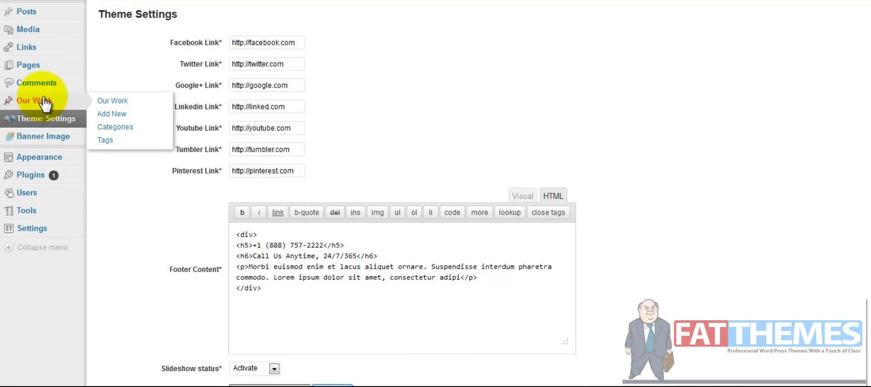
Open the INNOV8 entry from the Our Work list in the editor
click(108, 101)
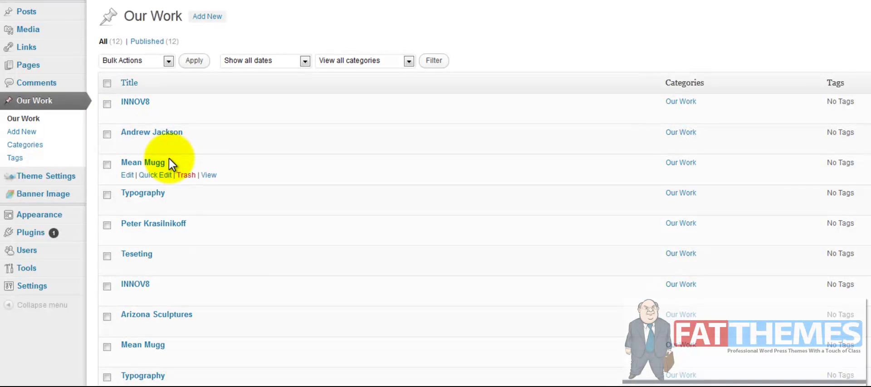
mouse_move(136, 102)
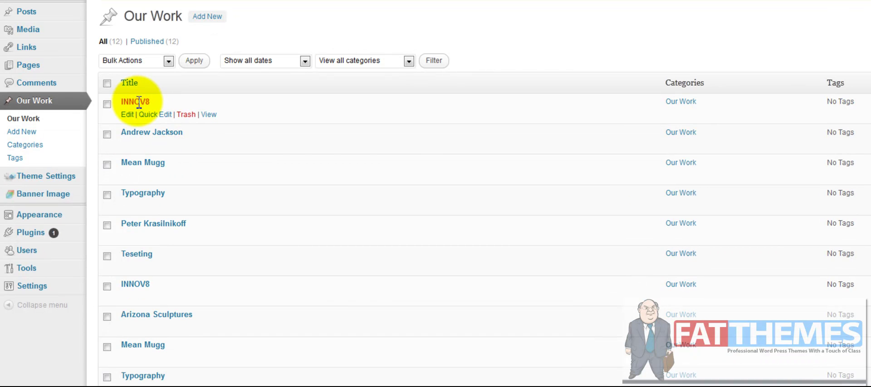
click(138, 102)
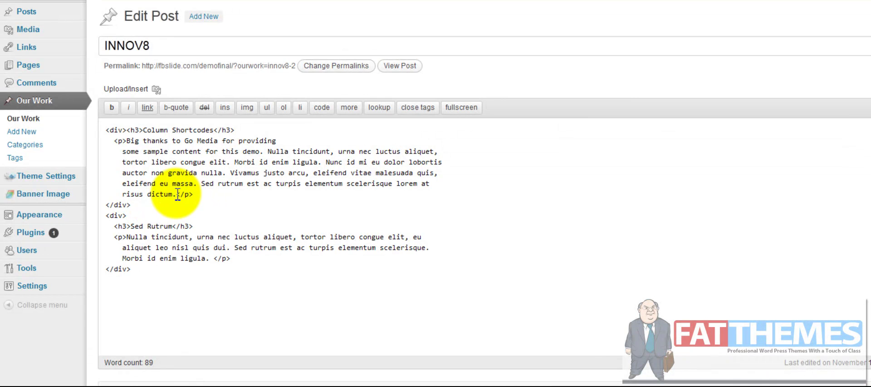
Select INNOV8's first paragraph, then scroll the live site to the Our Work thumbnails
mouse_move(177, 194)
mouse_down()
mouse_move(122, 194)
mouse_move(126, 144)
mouse_up()
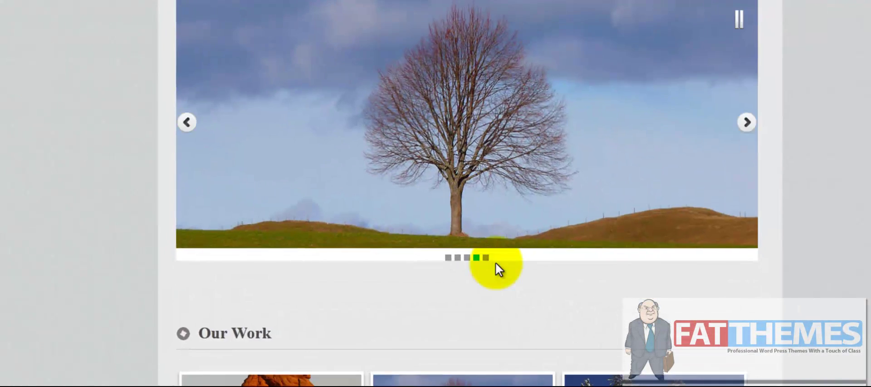
scroll(496, 269, down, 3)
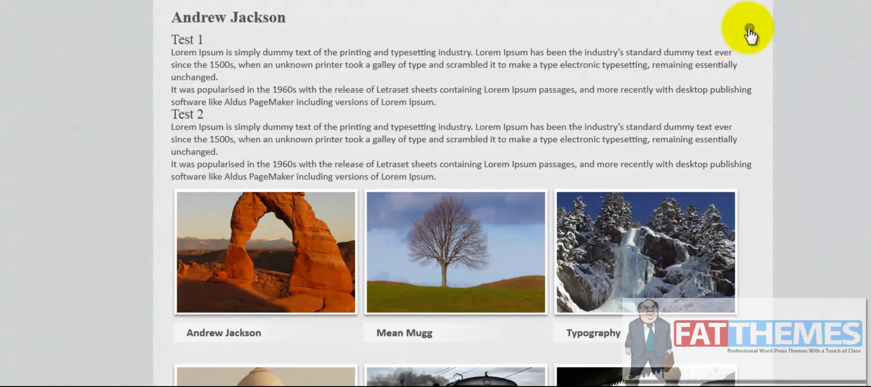
Close Andrew Jackson's details, open Mean Mugg's, then deselect text in INNOV8's editor
click(750, 30)
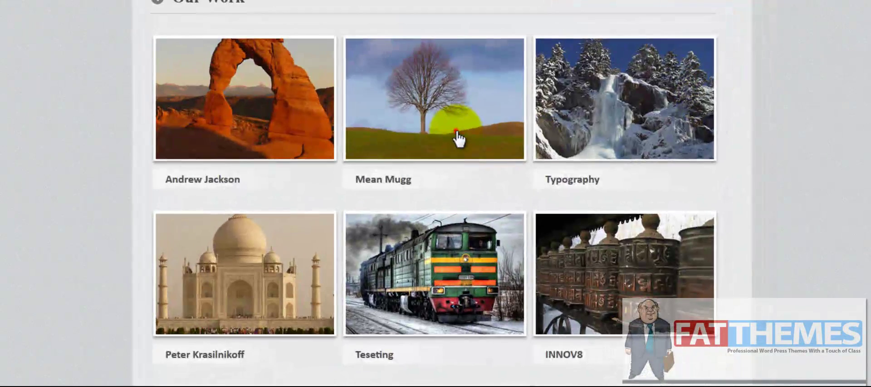
click(457, 135)
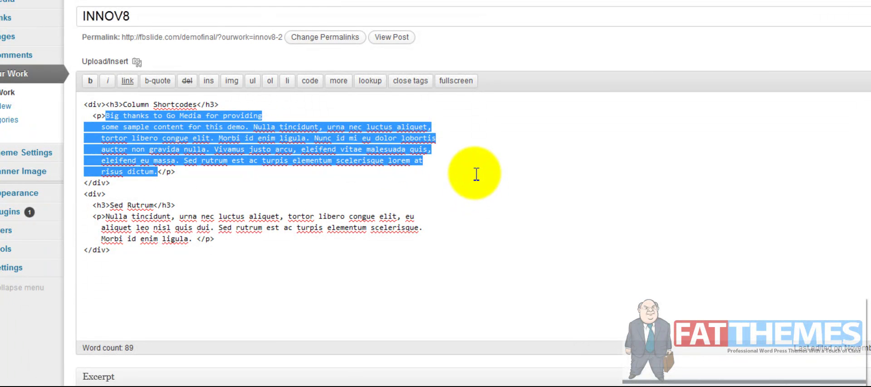
click(458, 250)
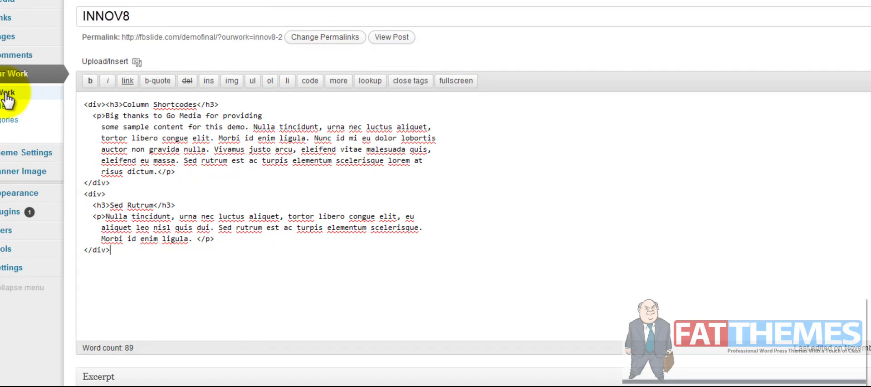
mouse_move(42, 7)
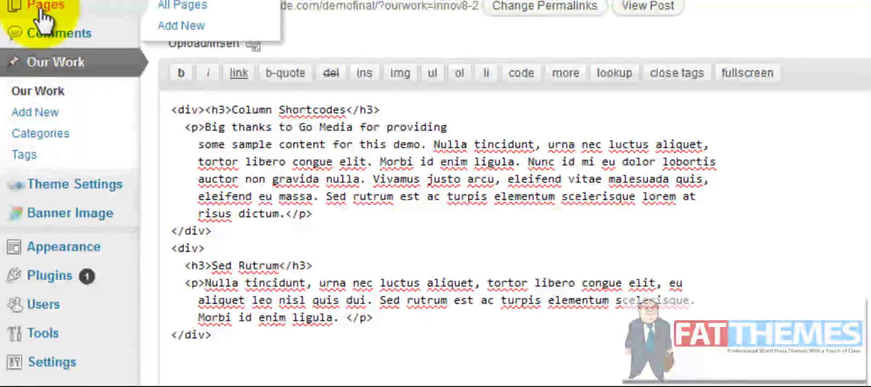
Open the Services page from All Pages and scroll through its service-box HTML
click(42, 14)
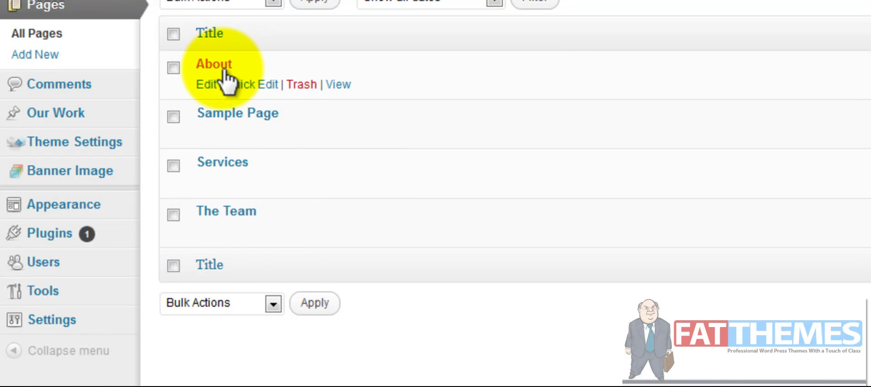
click(236, 157)
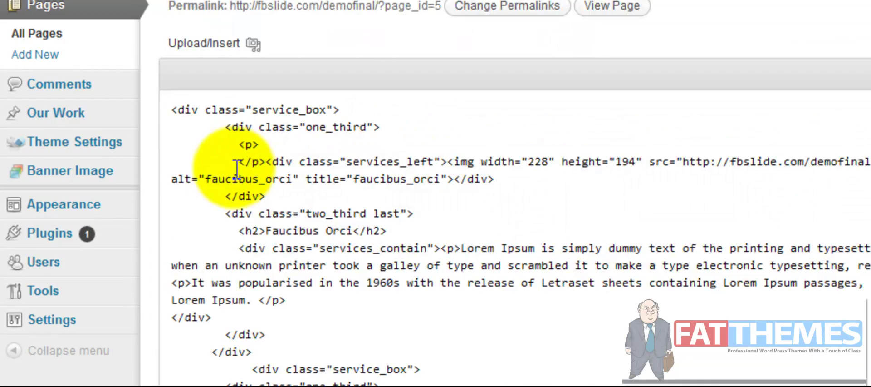
scroll(263, 248, down, 3)
scroll(301, 295, down, 2)
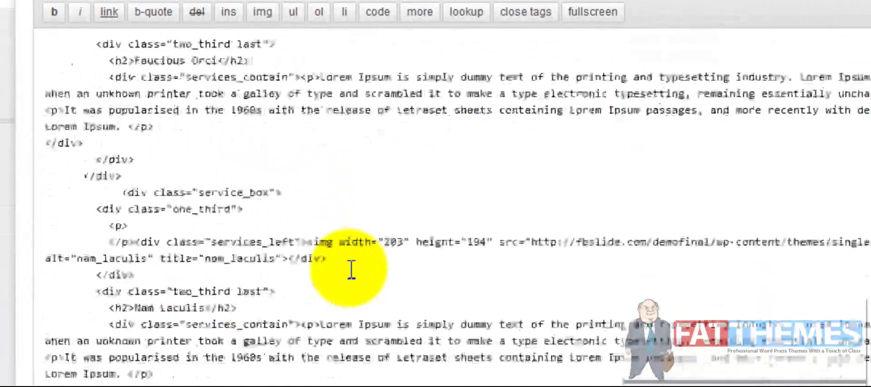
scroll(351, 270, down, 2)
scroll(352, 269, down, 2)
scroll(352, 270, down, 2)
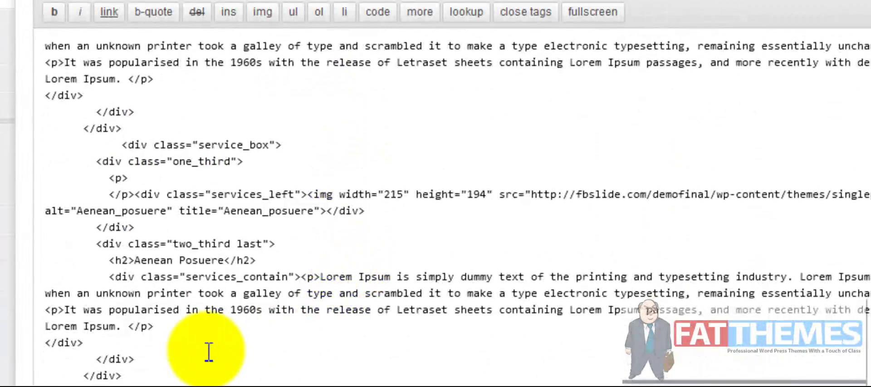
scroll(208, 352, up, 3)
scroll(208, 340, up, 3)
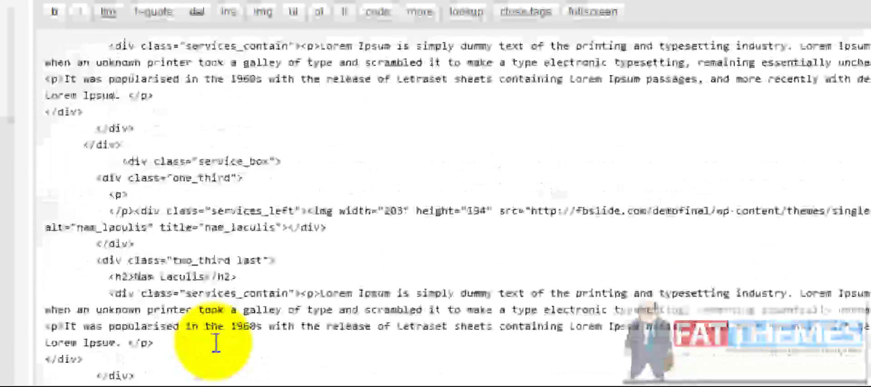
scroll(212, 344, up, 4)
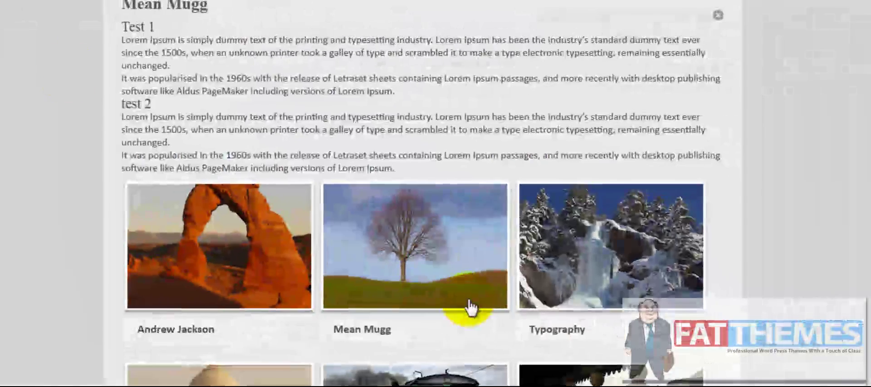
Scroll the live site to Services, then back to the Faucibus Orci box HTML
scroll(471, 293, down, 5)
scroll(470, 293, down, 2)
scroll(471, 292, down, 2)
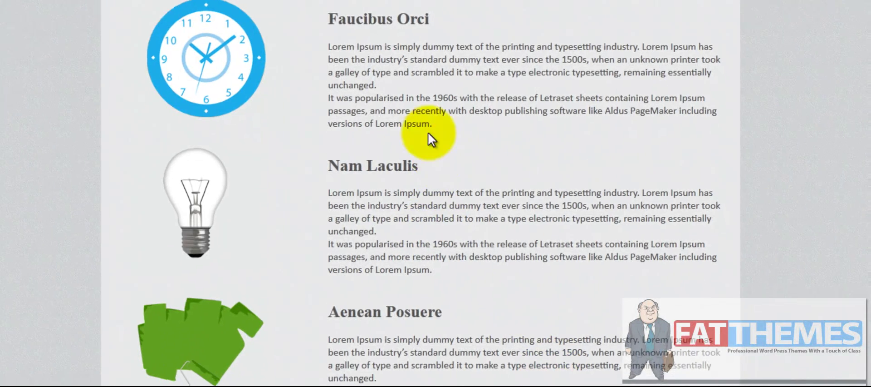
scroll(432, 142, up, 5)
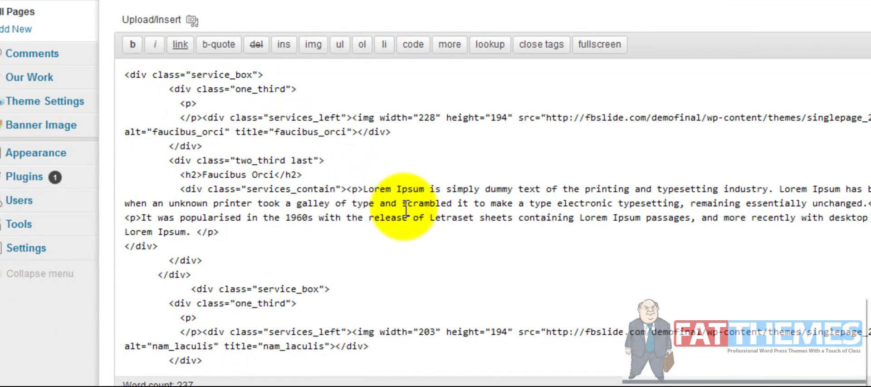
Highlight the Faucibus Orci service box's description, image tag and paragraph markup in the HTML editor
mouse_move(364, 188)
mouse_down()
mouse_move(787, 234)
mouse_move(180, 223)
mouse_move(193, 233)
mouse_up()
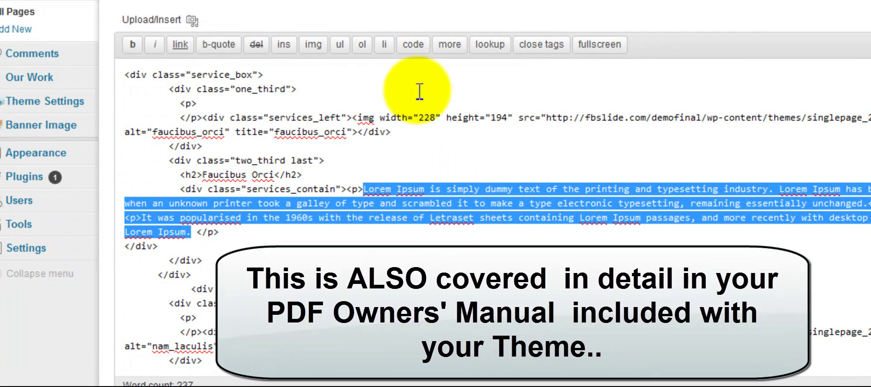
click(424, 159)
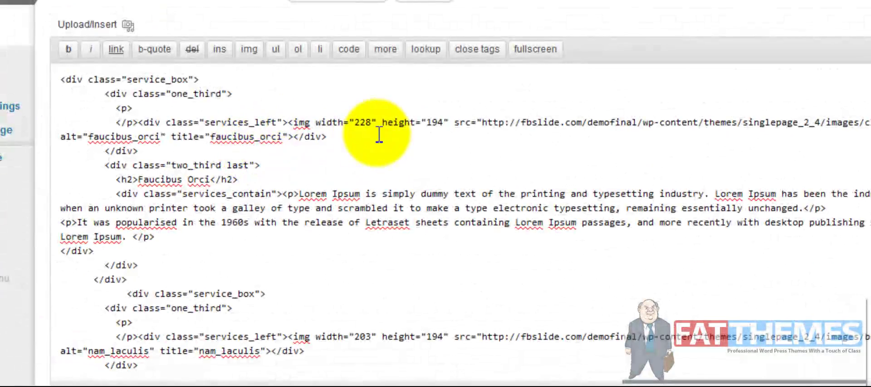
click(289, 120)
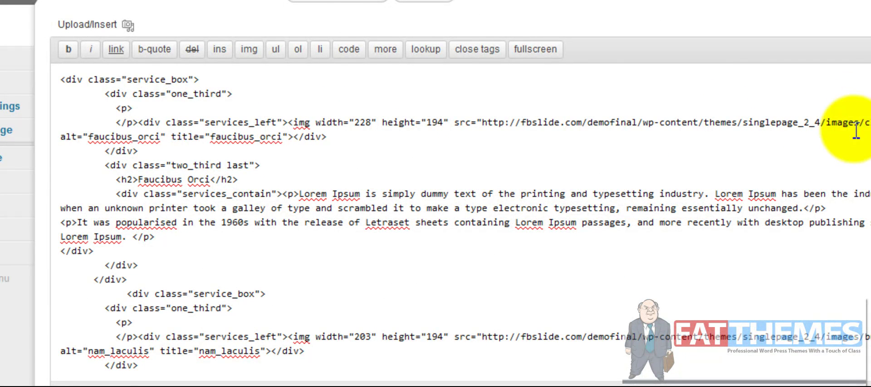
drag(856, 130, 300, 123)
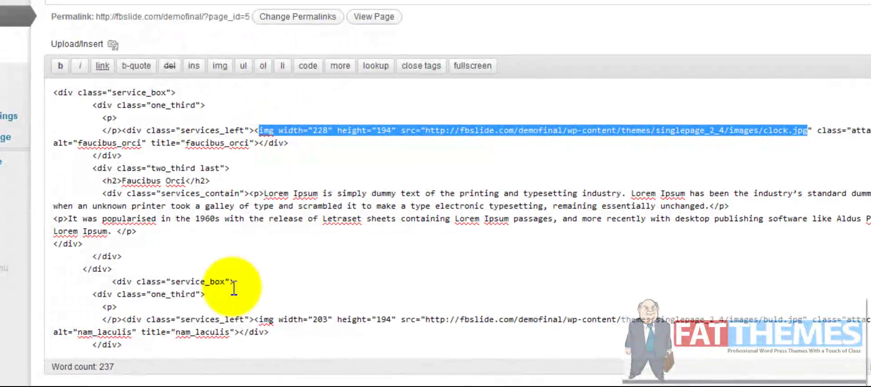
click(257, 262)
drag(114, 231, 331, 188)
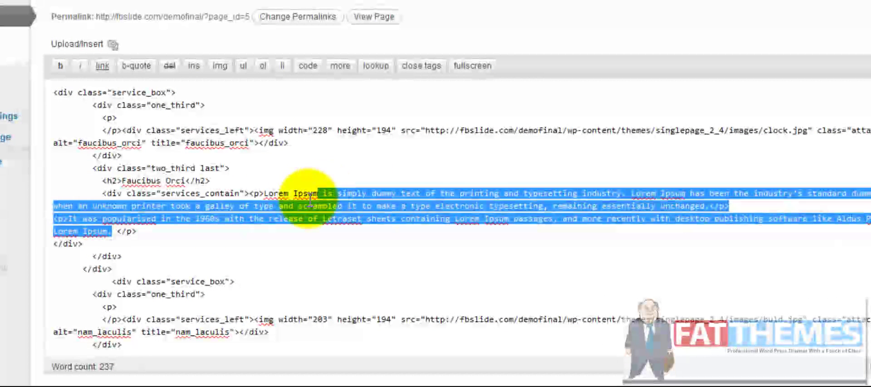
drag(331, 188, 268, 195)
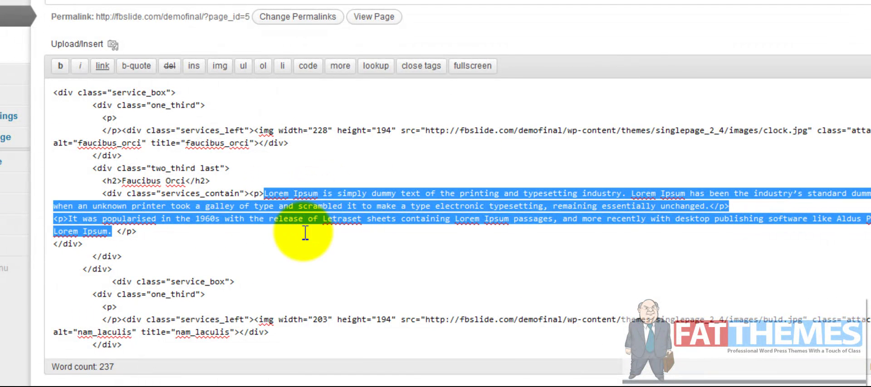
Scroll through the rest of the Services page HTML to review the remaining service boxes
scroll(318, 263, down, 2)
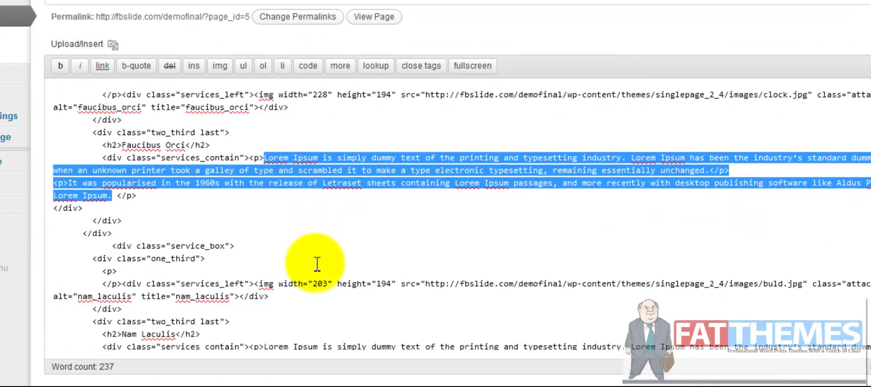
scroll(317, 264, down, 1)
scroll(317, 263, down, 2)
scroll(317, 263, down, 1)
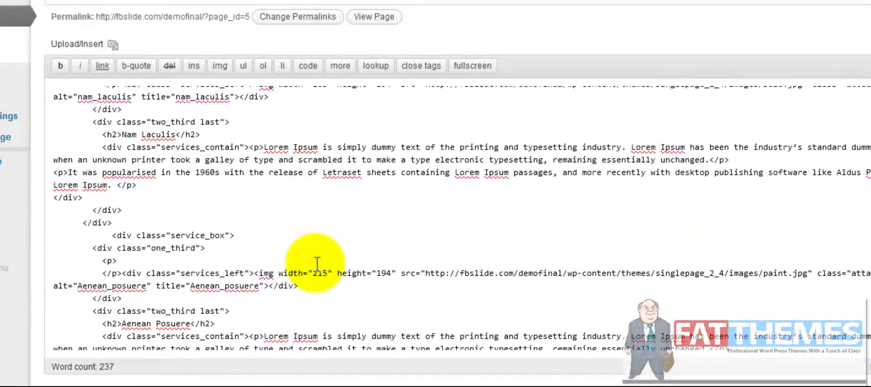
scroll(317, 263, down, 1)
scroll(317, 263, down, 1)
scroll(317, 263, up, 3)
scroll(317, 263, up, 1)
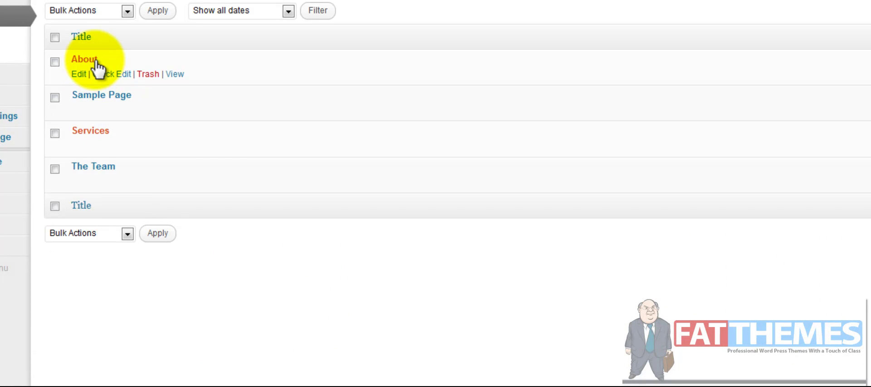
click(95, 60)
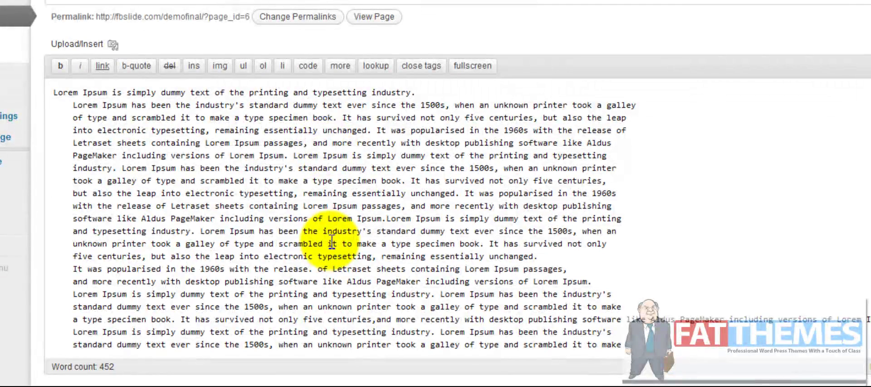
scroll(359, 208, down, 2)
scroll(454, 190, up, 2)
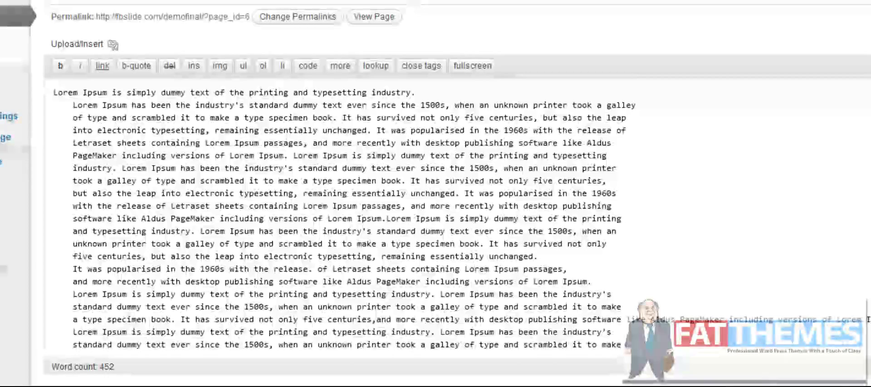
click(717, 91)
scroll(432, 184, down, 1)
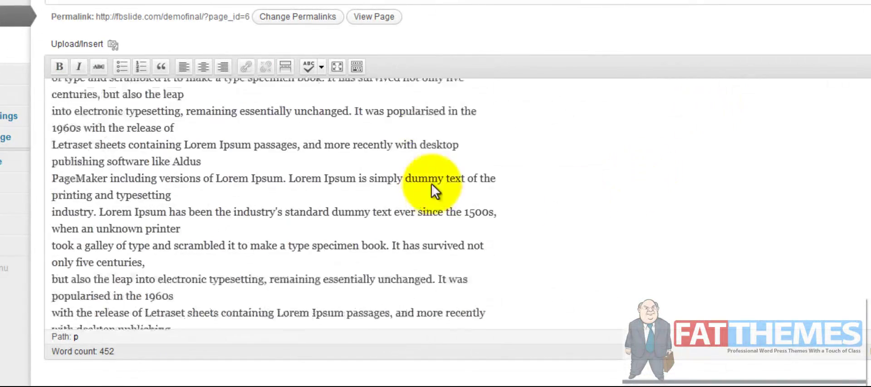
scroll(432, 182, down, 4)
scroll(432, 182, up, 5)
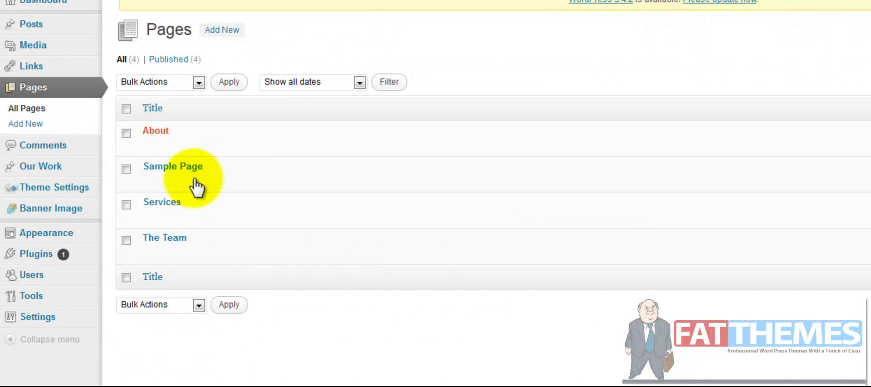
Open The Team page from All Pages and scroll through its Visual editor content
click(165, 237)
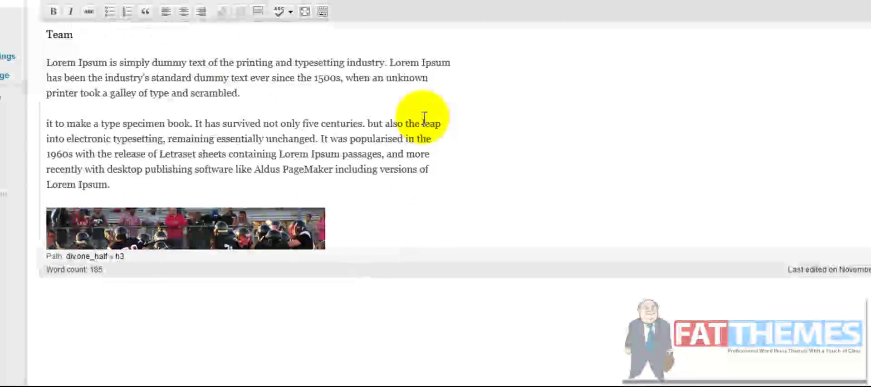
scroll(423, 119, up, 3)
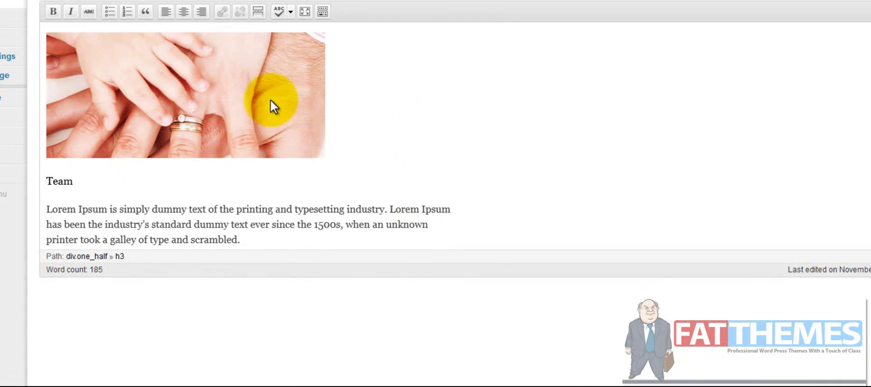
scroll(271, 105, down, 2)
scroll(272, 105, down, 3)
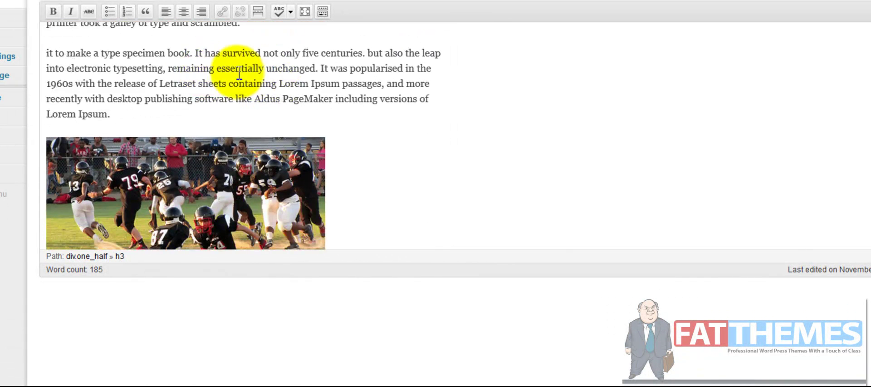
scroll(238, 72, down, 3)
scroll(233, 52, down, 1)
scroll(232, 51, up, 1)
scroll(245, 131, down, 1)
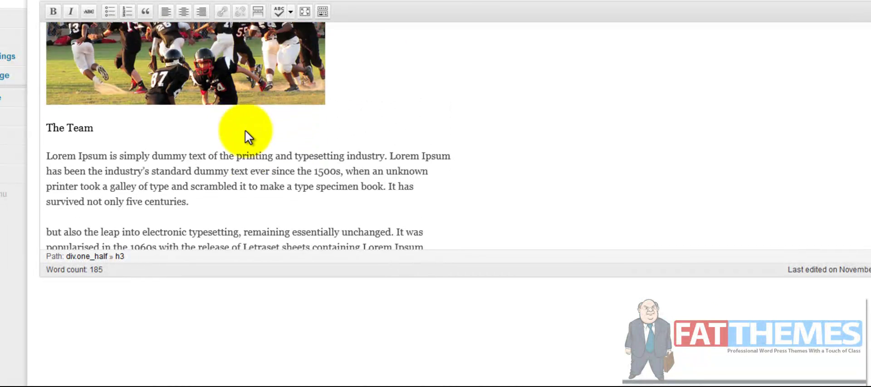
scroll(245, 130, down, 1)
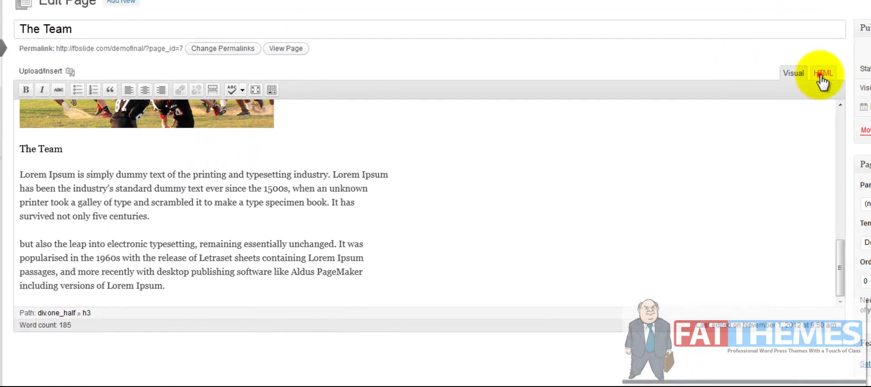
Switch to HTML view and select the first member's image source and both paragraphs under it
click(822, 75)
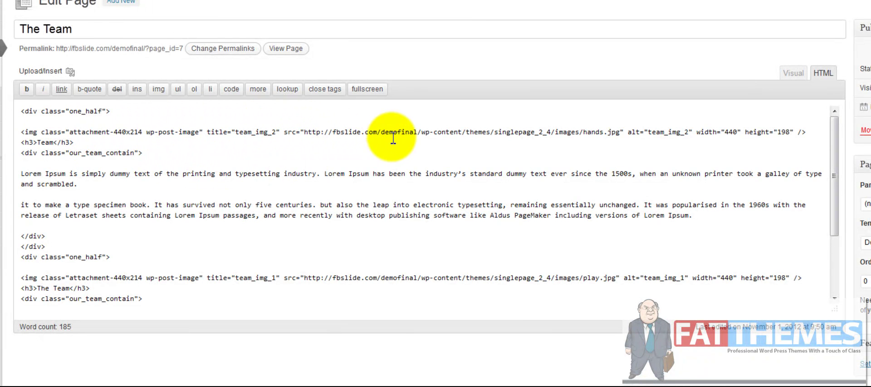
drag(277, 133, 199, 132)
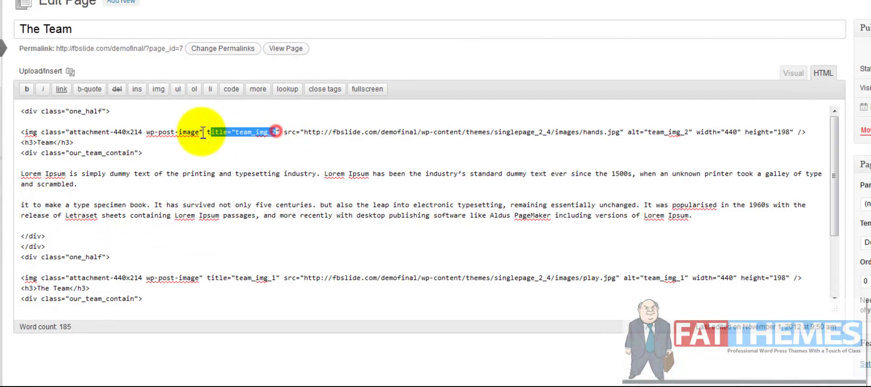
mouse_move(304, 132)
mouse_down()
mouse_move(481, 137)
mouse_move(527, 128)
mouse_up()
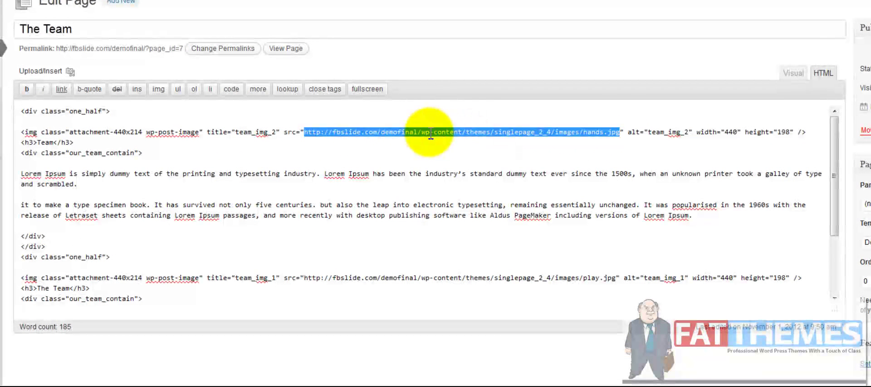
click(444, 163)
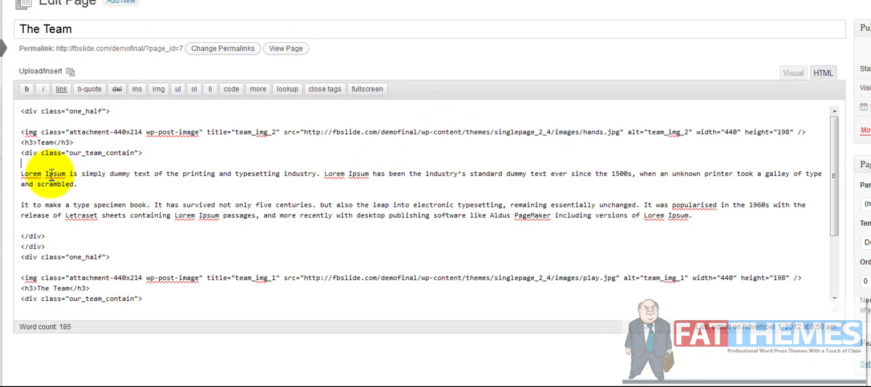
drag(19, 176, 736, 227)
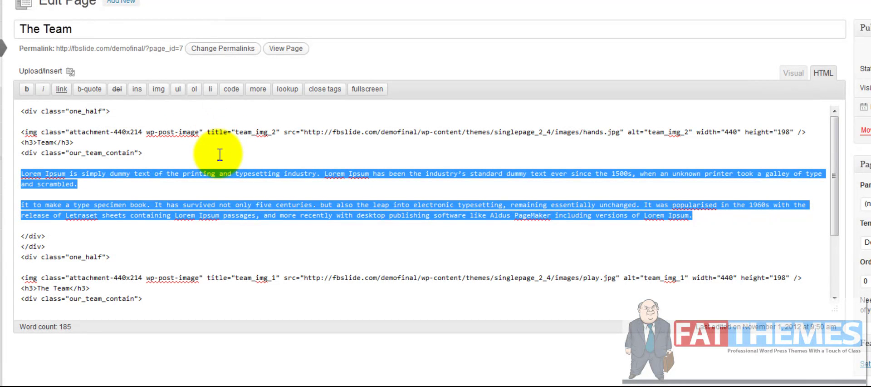
click(226, 252)
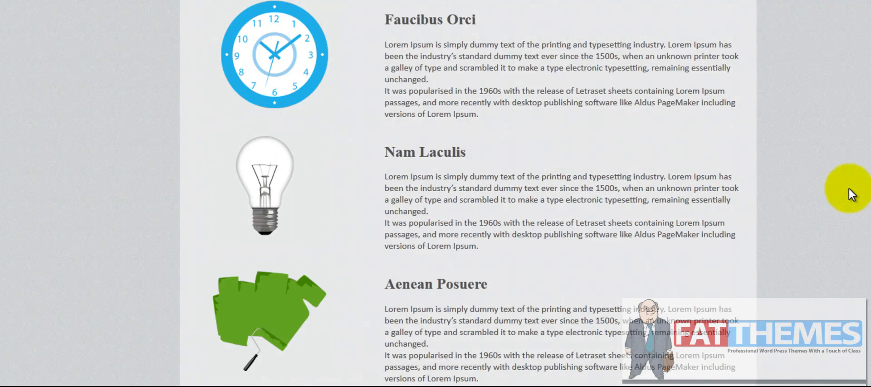
Scroll the live site up to the top slider and back down a little
scroll(849, 188, up, 5)
scroll(849, 186, up, 5)
scroll(848, 187, up, 5)
scroll(848, 186, up, 3)
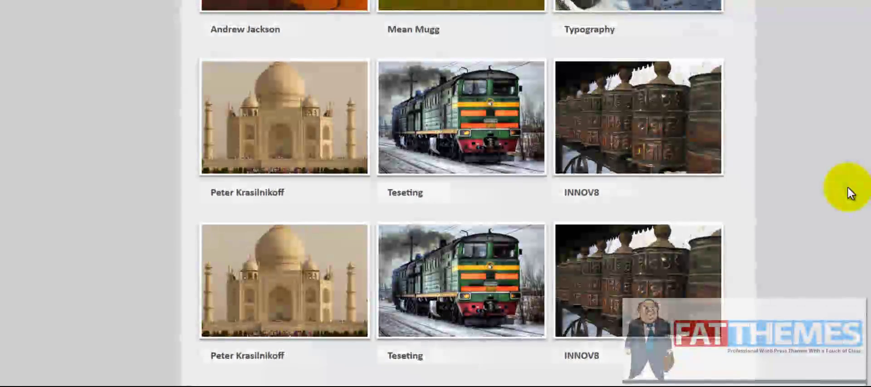
scroll(848, 187, up, 5)
scroll(848, 187, up, 3)
scroll(848, 186, up, 2)
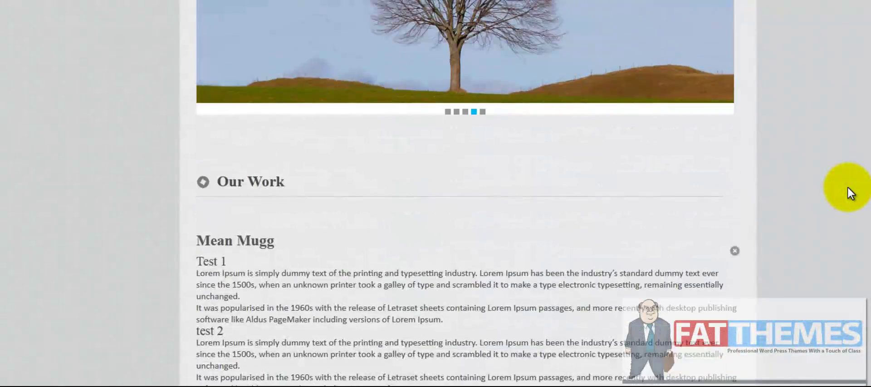
scroll(848, 186, up, 3)
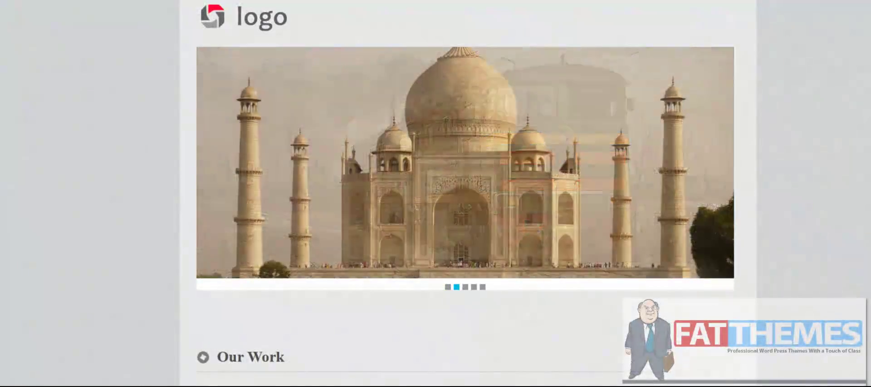
scroll(468, 195, down, 5)
scroll(468, 195, down, 5)
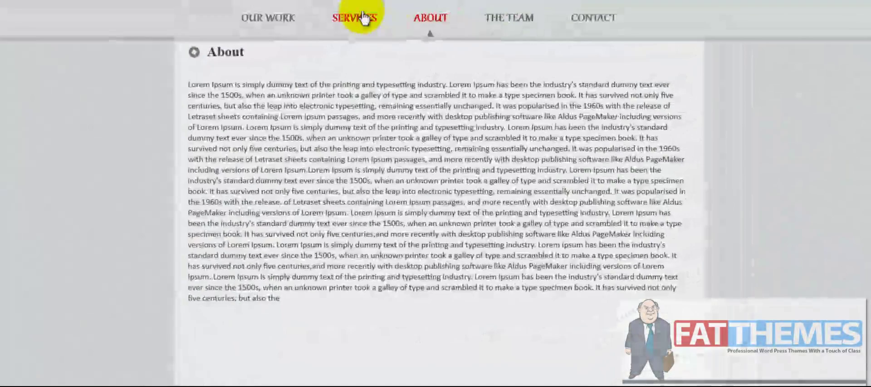
Jump through the SERVICES, THE TEAM and CONTACT sections via the navigation bar, then scroll up
click(363, 17)
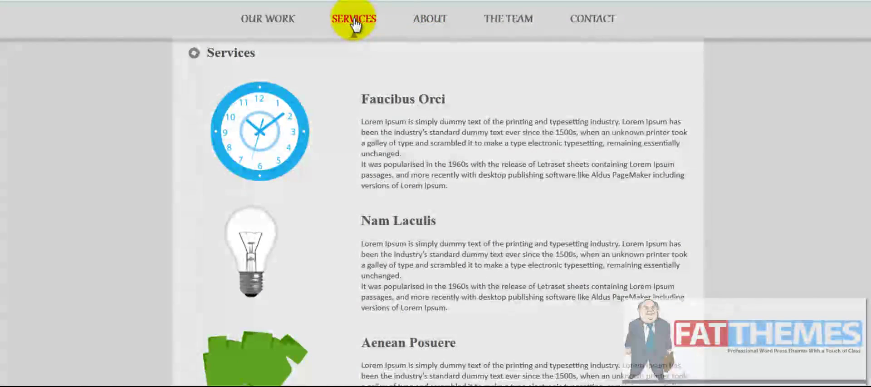
click(504, 22)
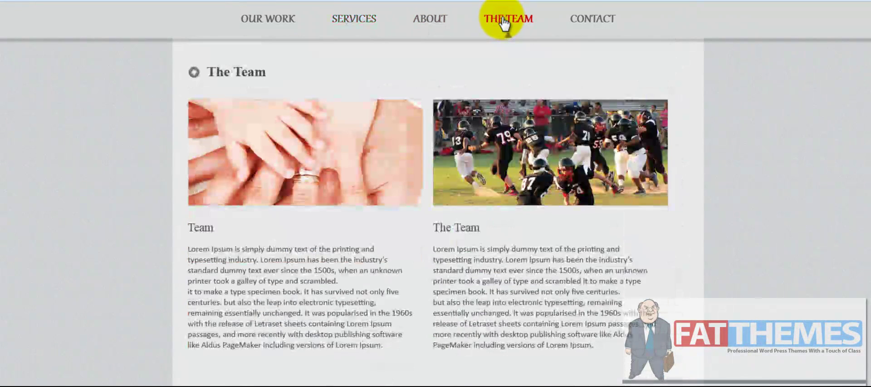
click(590, 19)
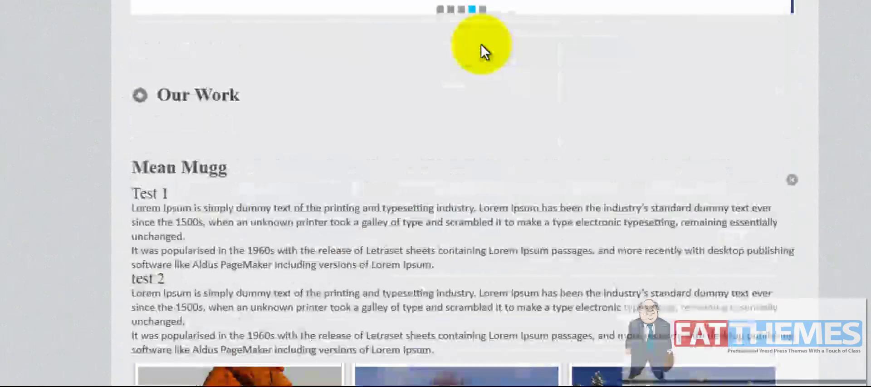
scroll(481, 44, up, 5)
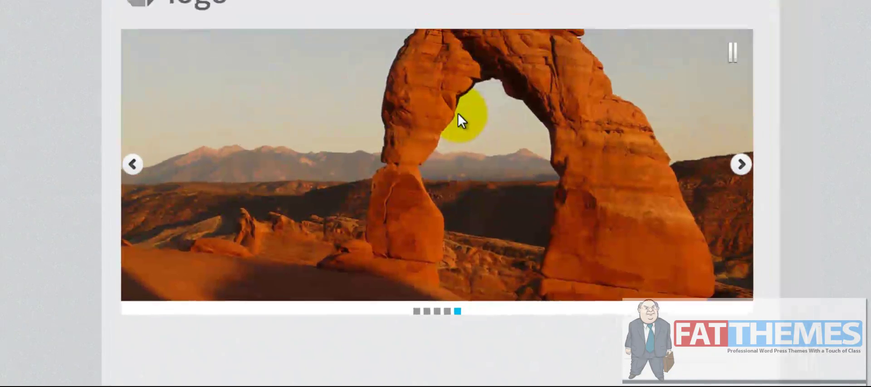